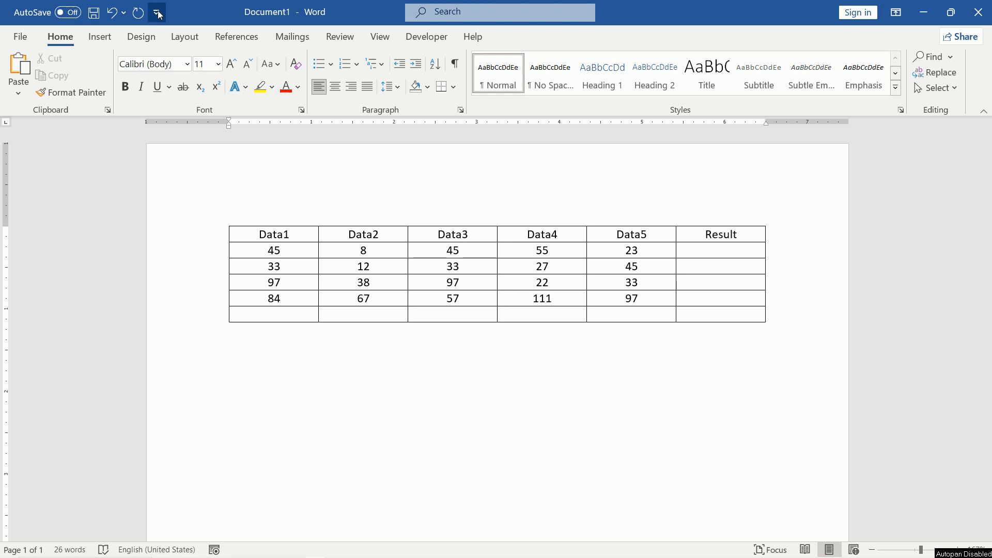
Step: Add the Formula... command from All Commands to the Quick Access Toolbar for all documents
left_click(157, 12)
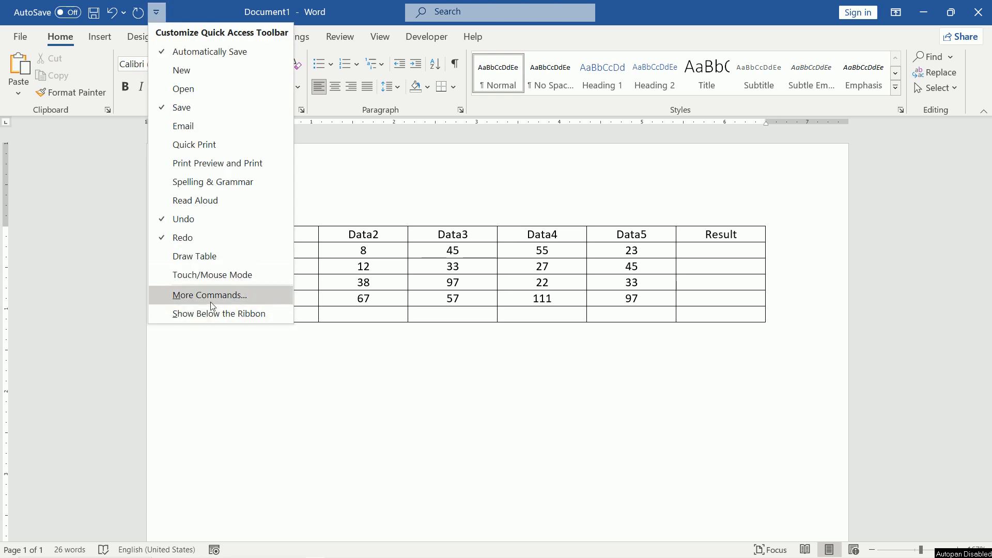
left_click(226, 304)
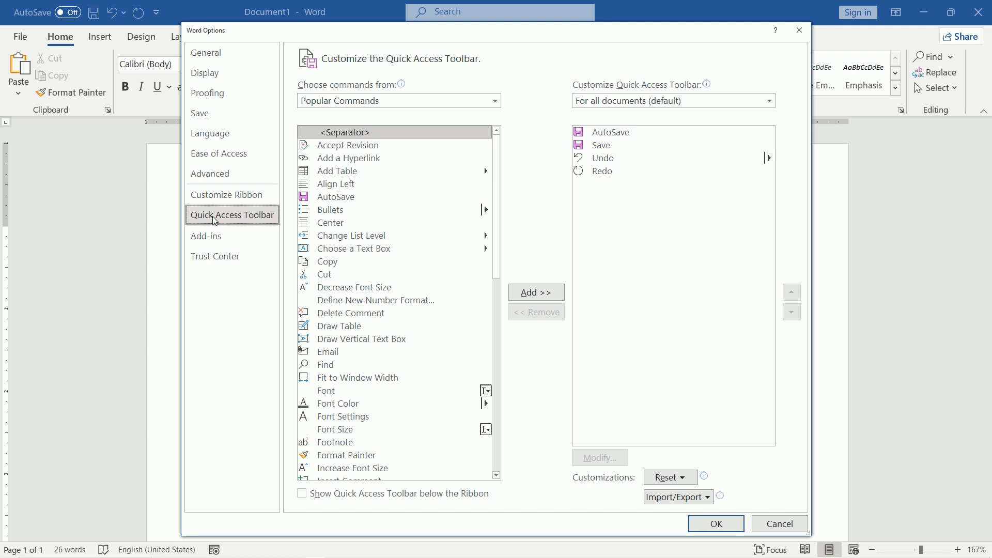
left_click(495, 102)
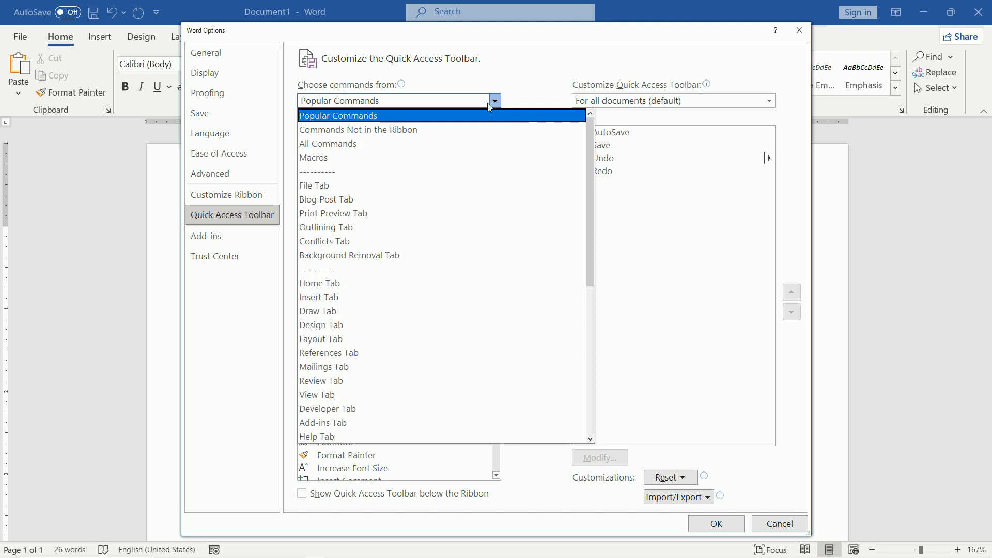
left_click(362, 149)
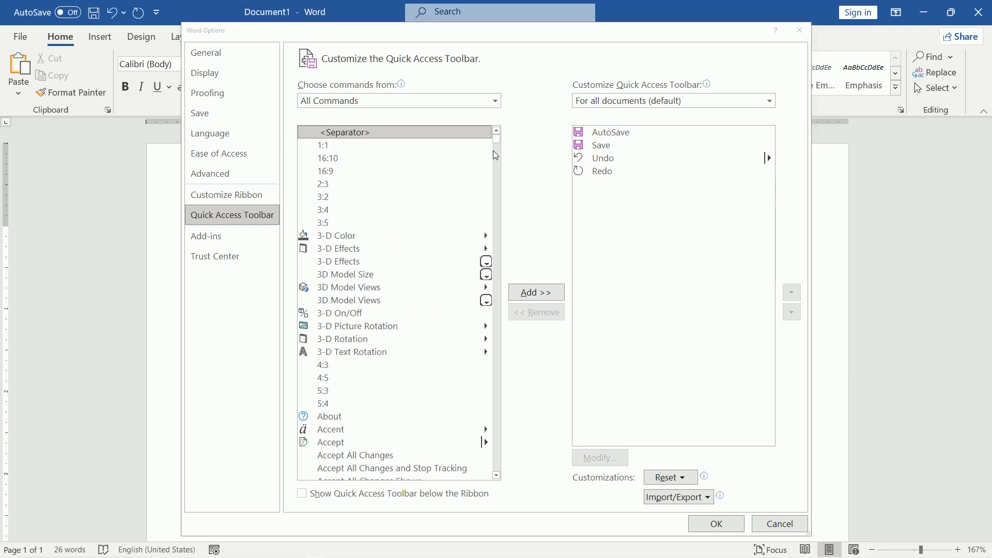
left_click_drag(494, 144, 490, 255)
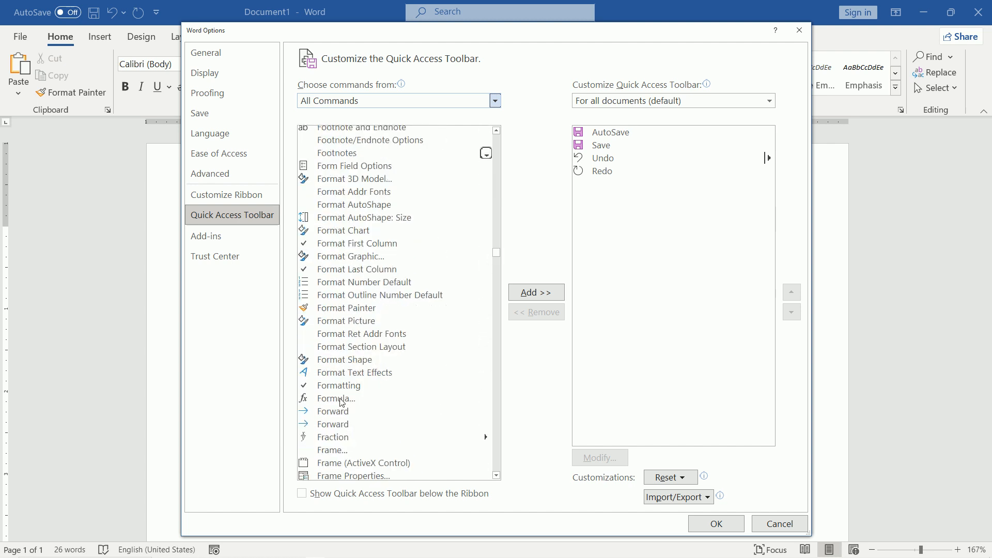
left_click(337, 399)
scroll(407, 291, "down", 3)
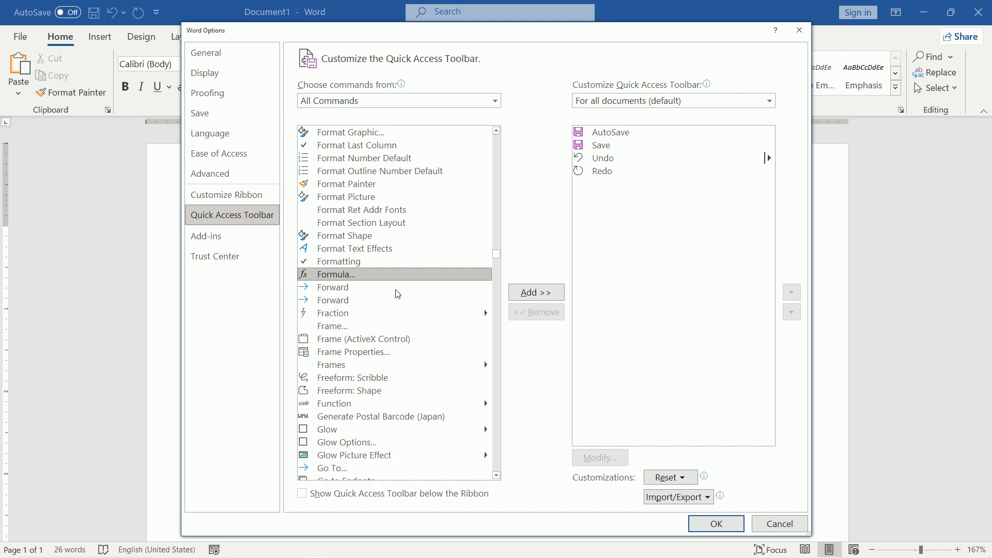
left_click(551, 294)
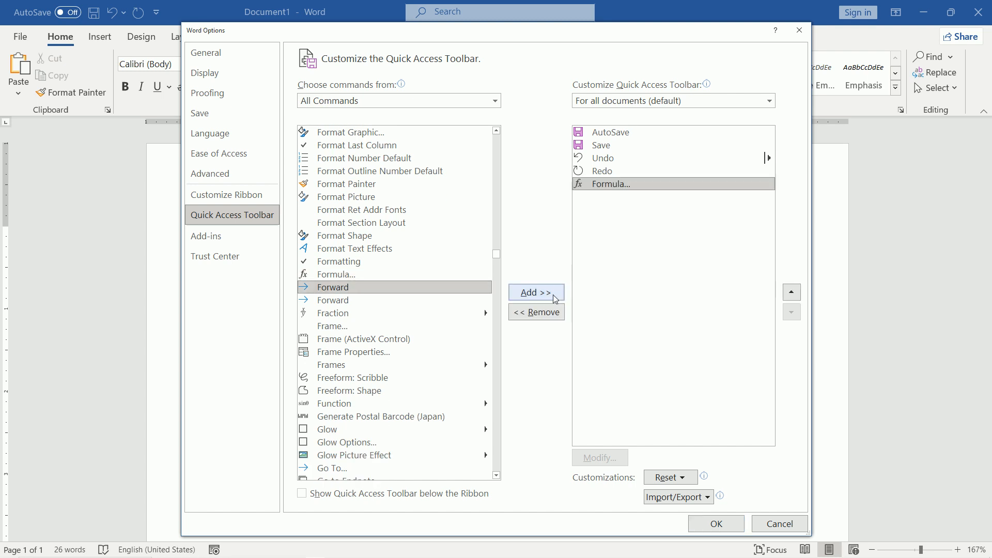
left_click(719, 528)
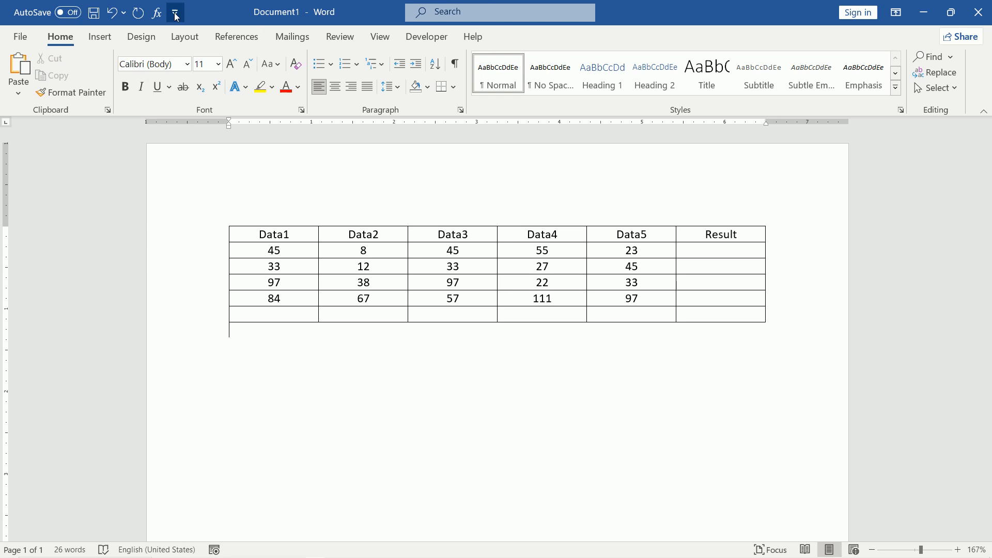
Step: Insert the formula =SUM(ABOVE) in the empty bottom cell of the Data1 column
left_click(269, 317)
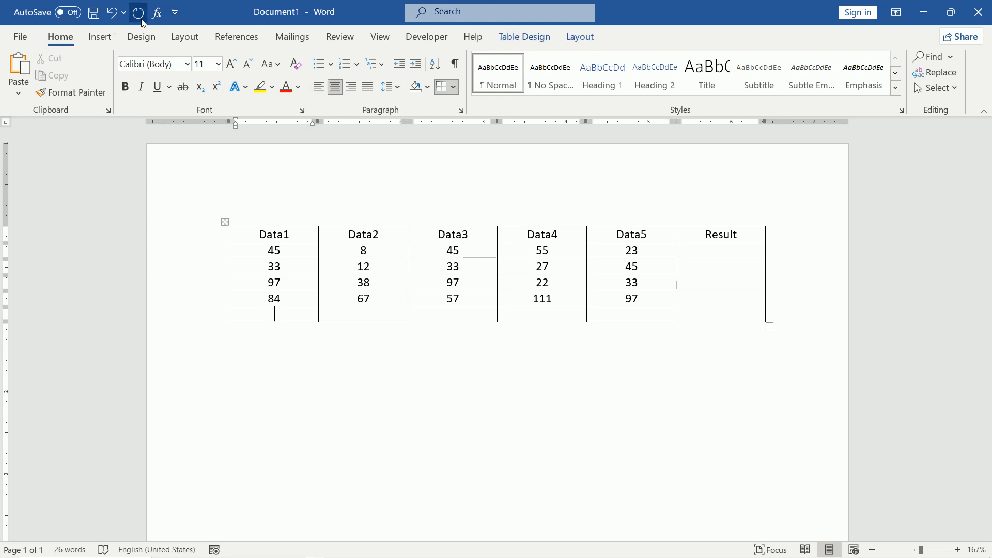
left_click(157, 13)
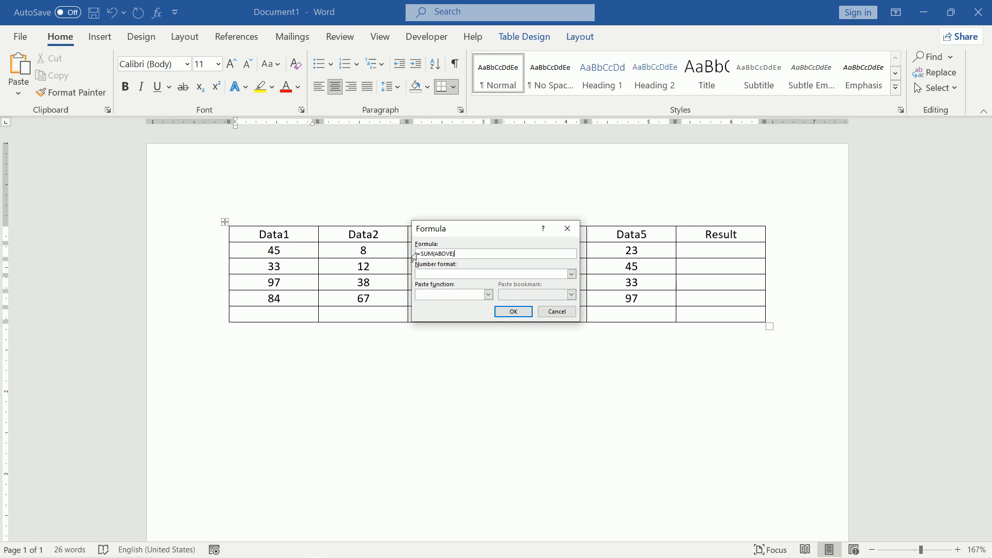
left_click(514, 312)
Step: Try to average the Data2 values in that column's bottom cell, using avg as the function name in place of SUM
left_click(358, 315)
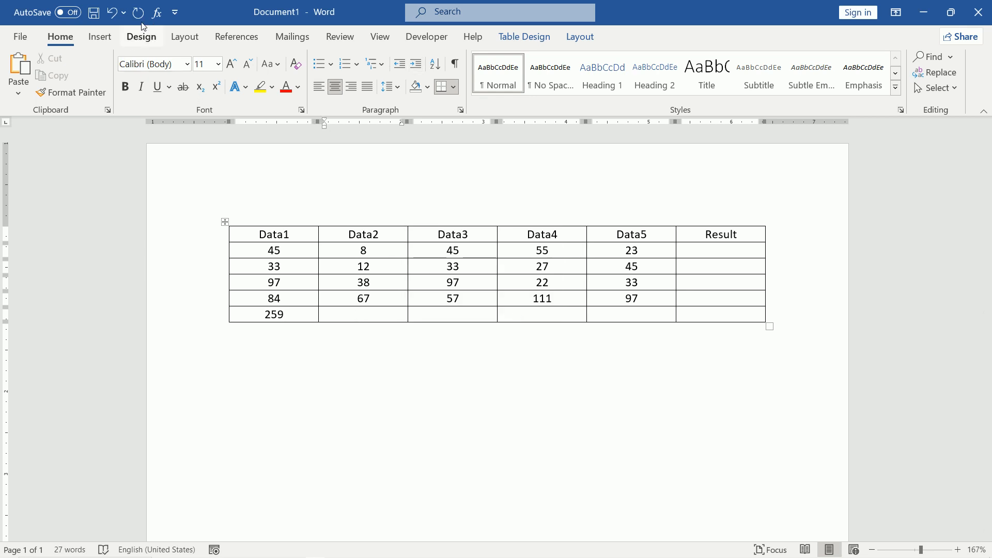
left_click(156, 12)
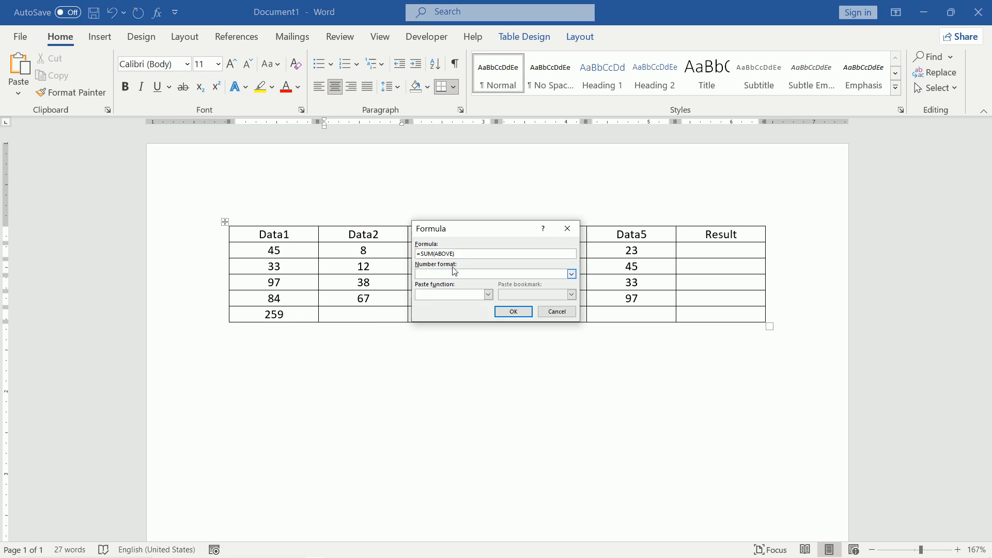
double_click(425, 253)
type("avg")
left_click(513, 311)
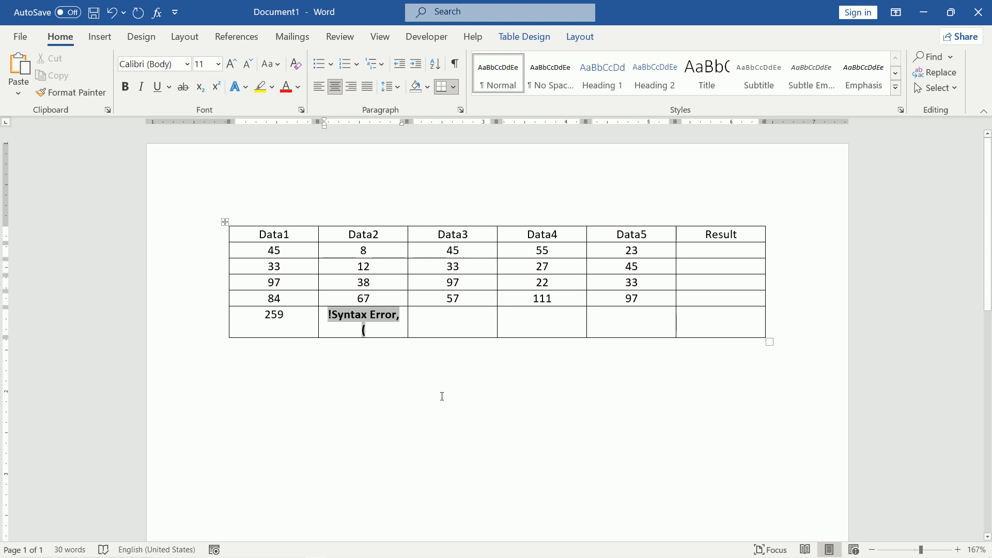
Step: Delete the formula result from the bottom Data2 cell and centre the cell's alignment
key("ctrl+l")
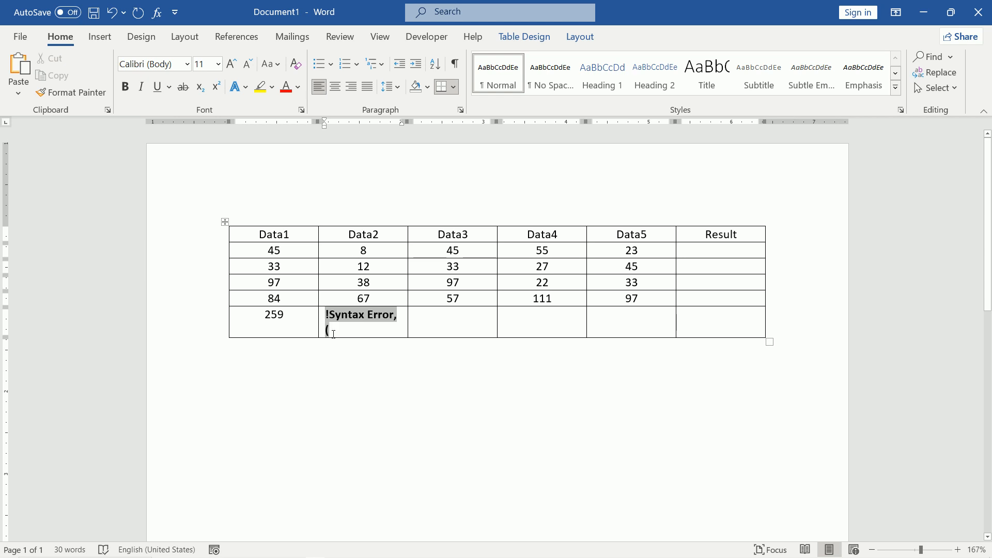
left_click(338, 333)
double_click(333, 332)
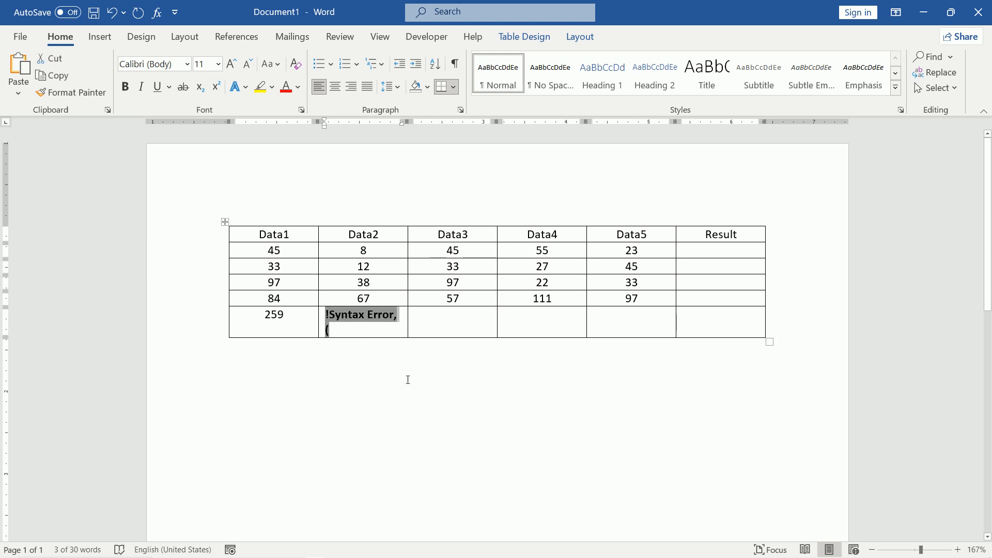
key("Delete")
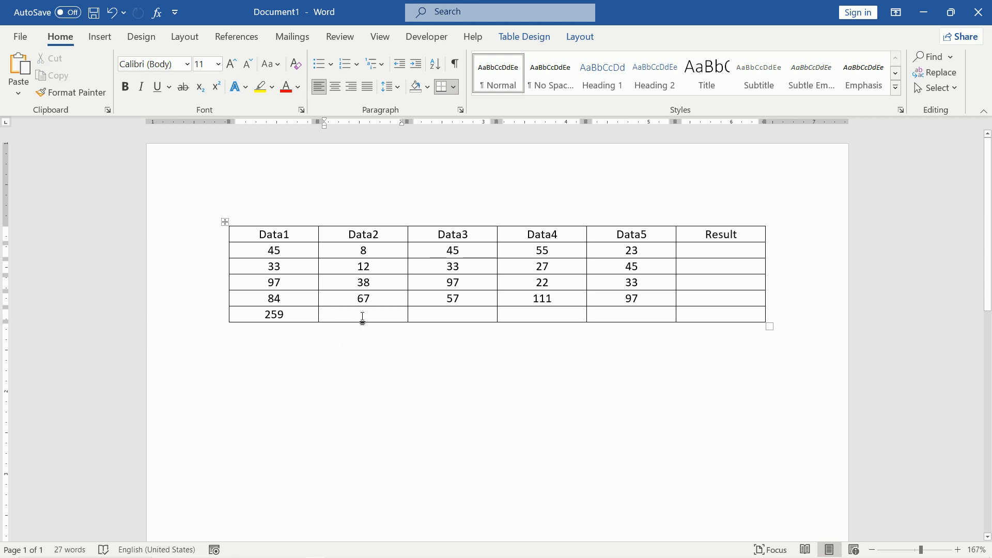
left_click(335, 87)
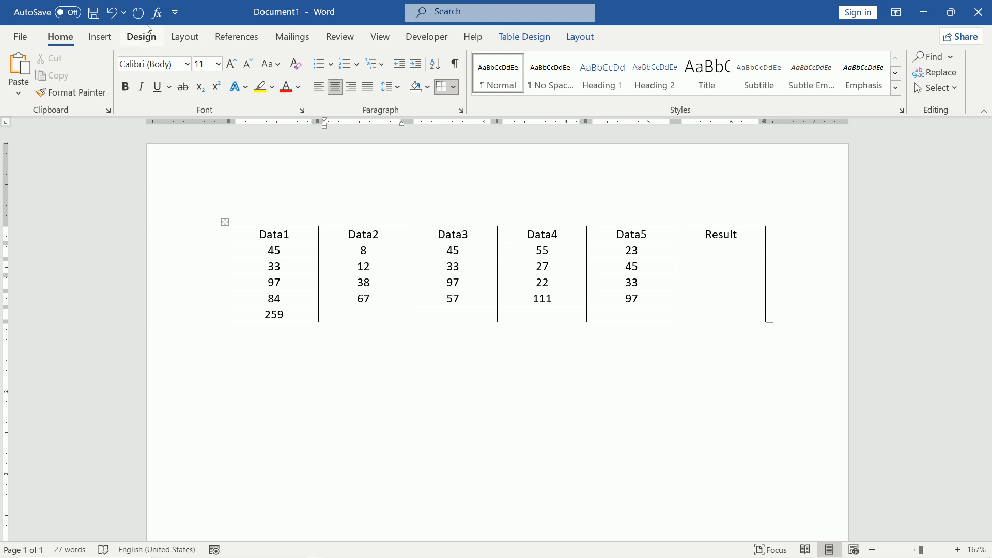
Step: Insert a formula in the bottom Data2 cell using the AVERAGE function with the argument above, replacing the default SUM
left_click(156, 12)
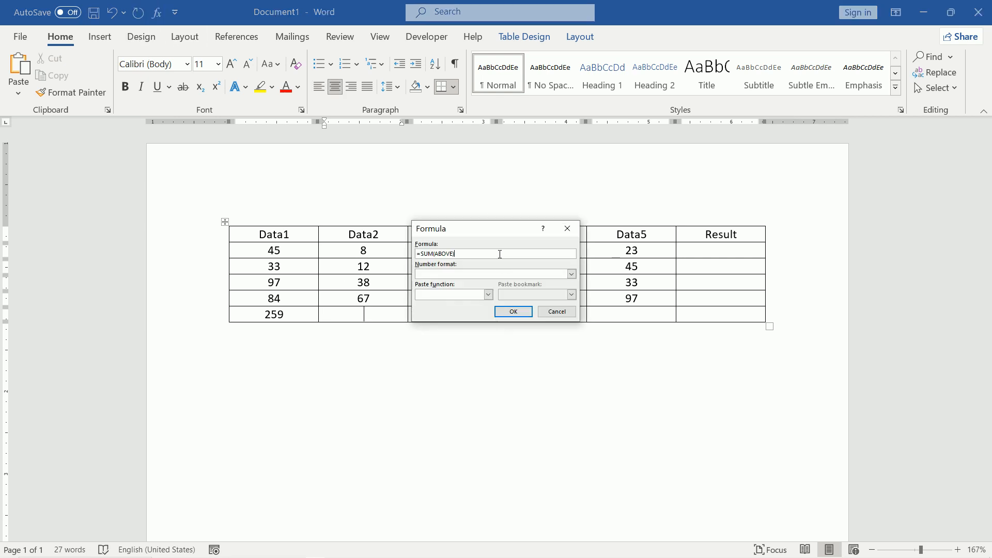
left_click(487, 295)
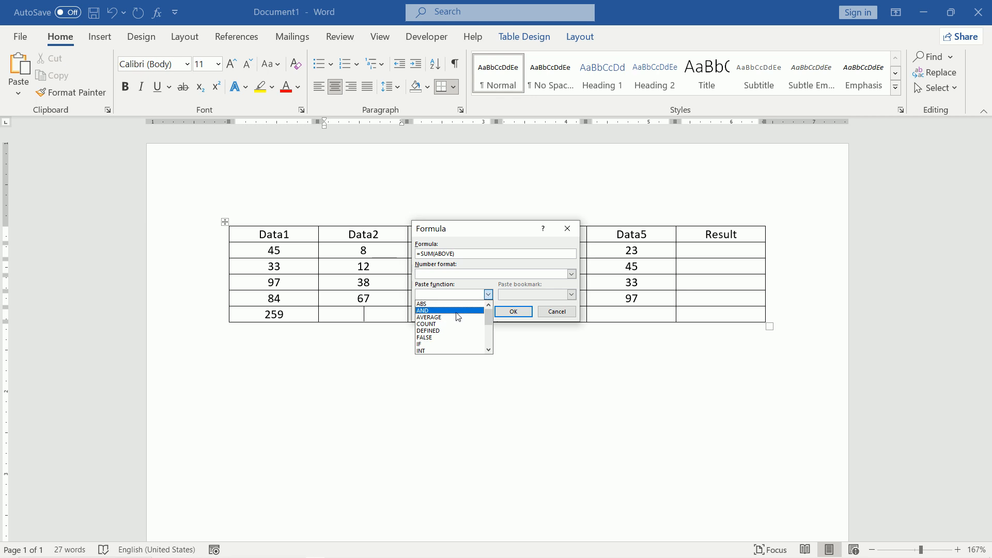
left_click(443, 319)
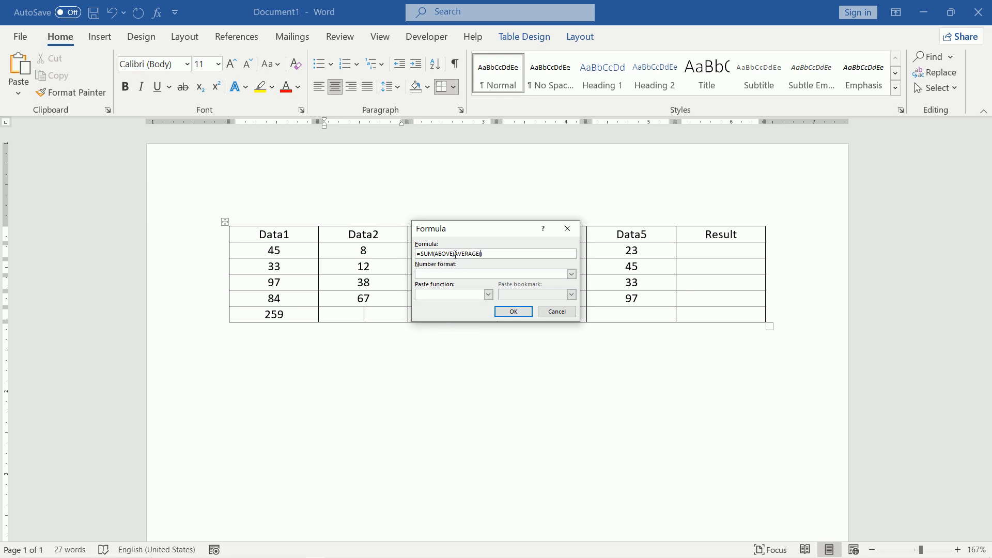
left_click_drag(455, 254, 420, 253)
key("BackSpace")
type("above")
left_click(514, 312)
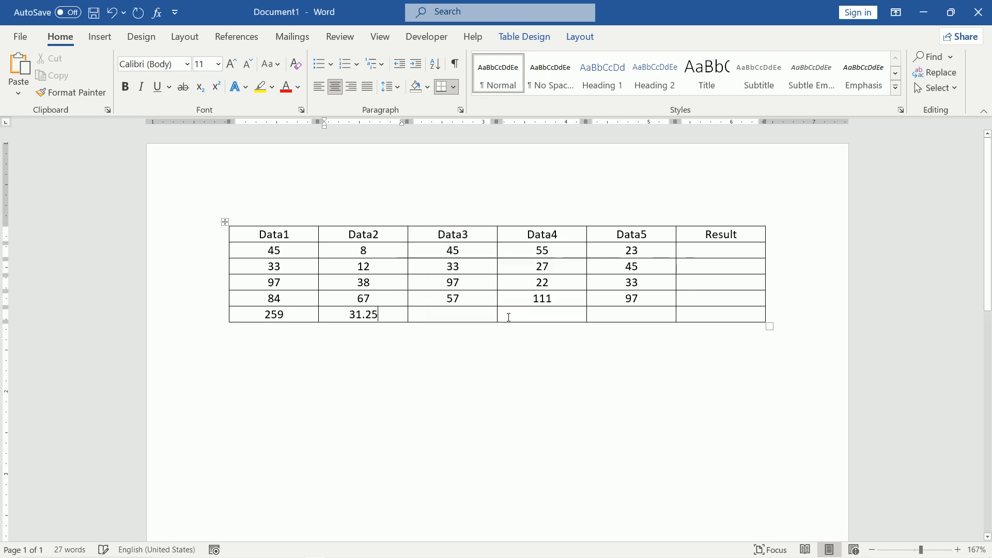
Step: Insert a formula in the bottom Data3 cell that doubles the sum of the values above it
left_click(451, 317)
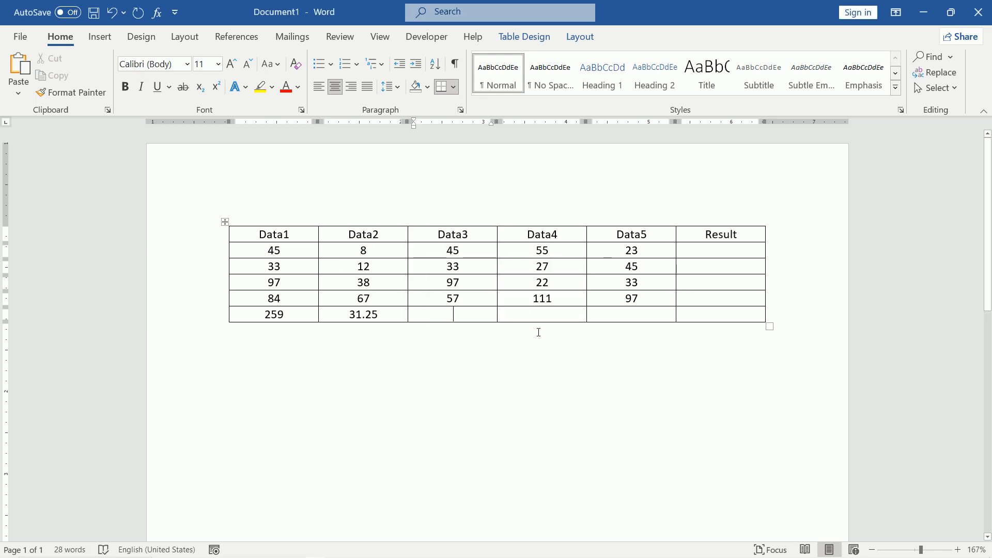
left_click(157, 12)
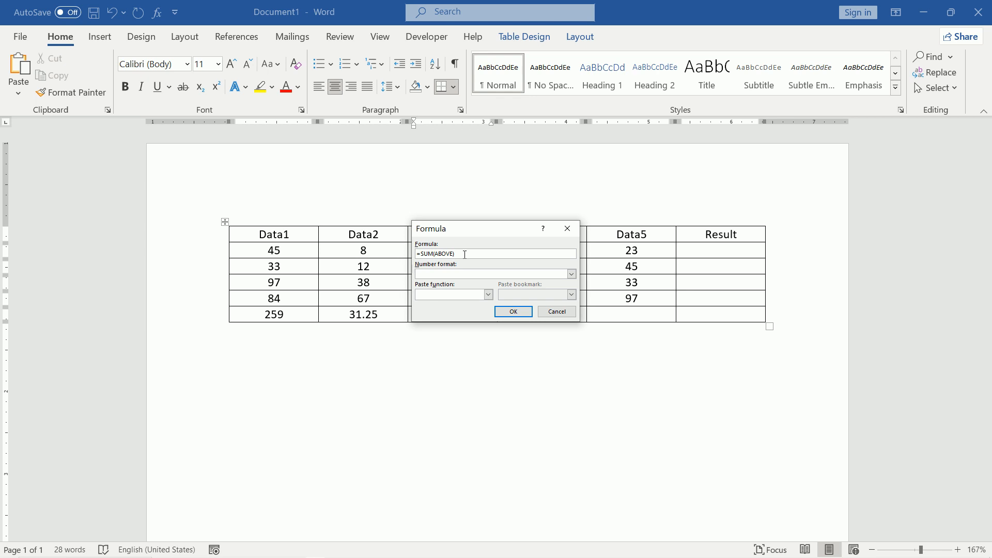
type("*")
left_click(510, 315)
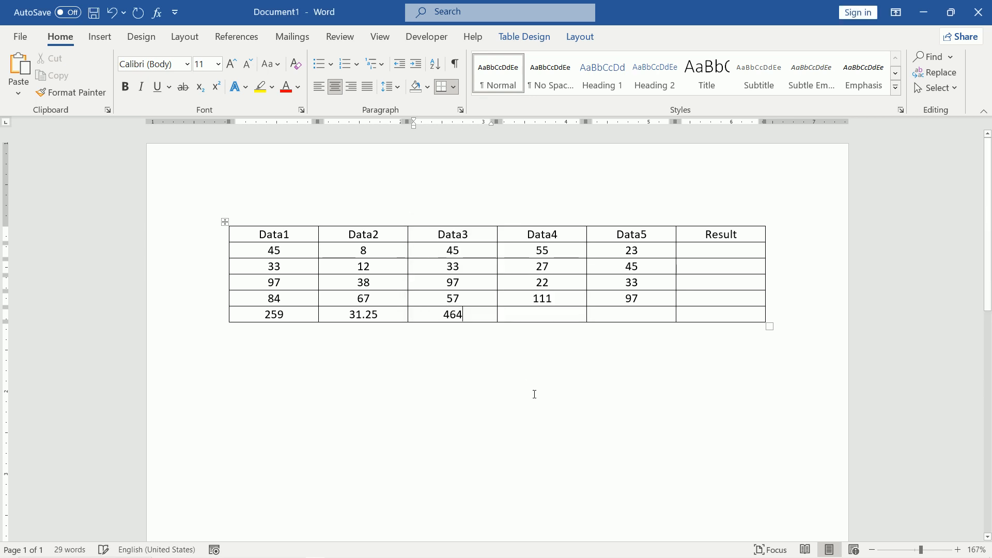
left_click(463, 316)
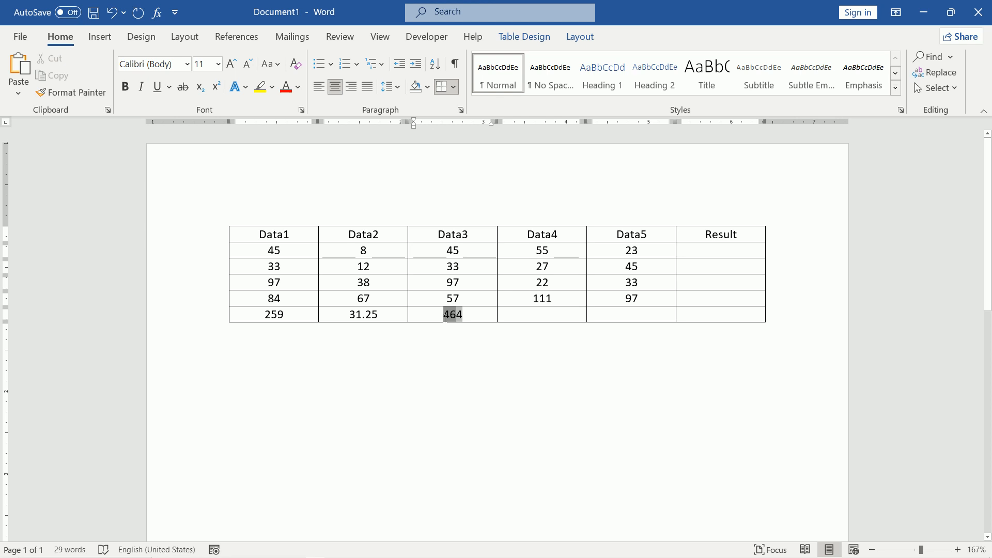
double_click(464, 317)
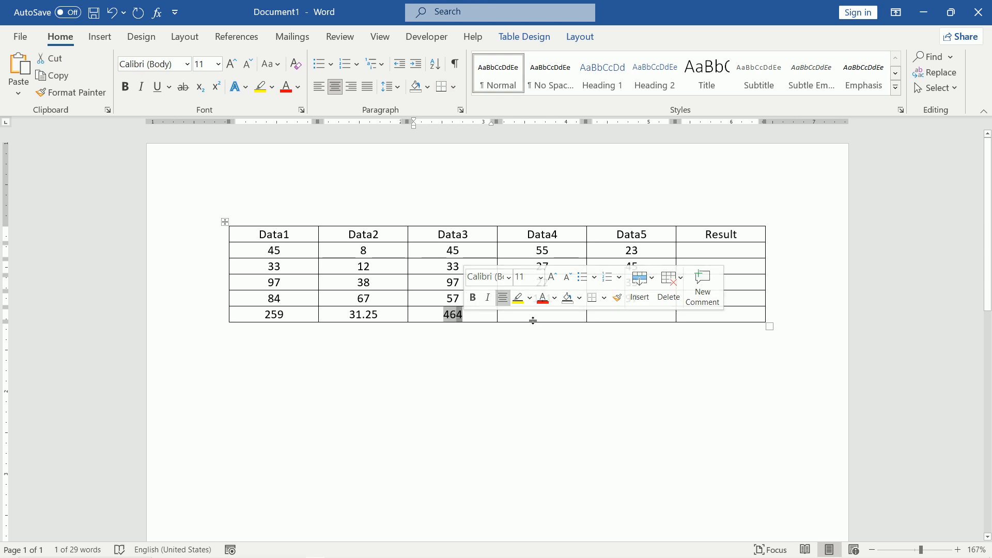
Step: Try to count the values above the bottom Data4 cell by replacing the default formula with the COUNT function
left_click(543, 319)
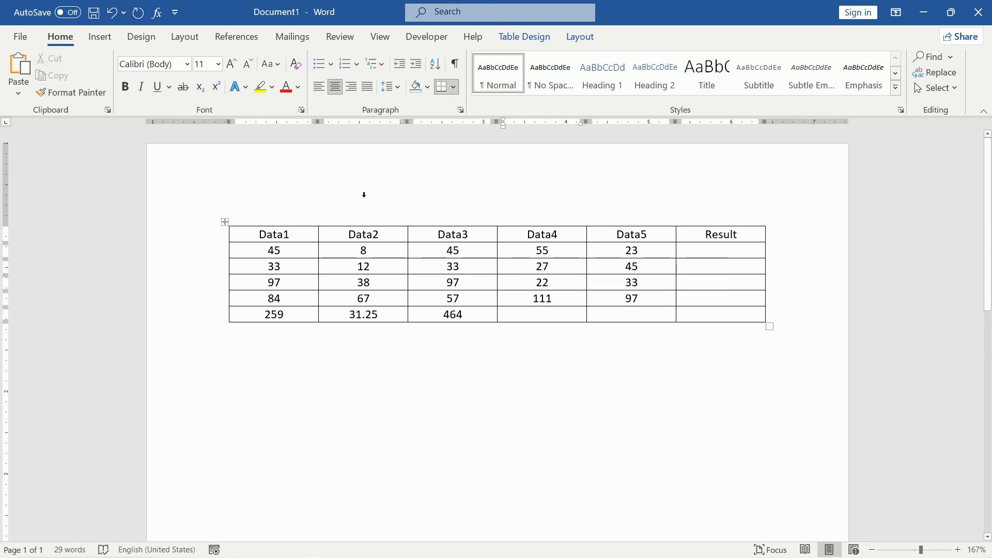
left_click(158, 18)
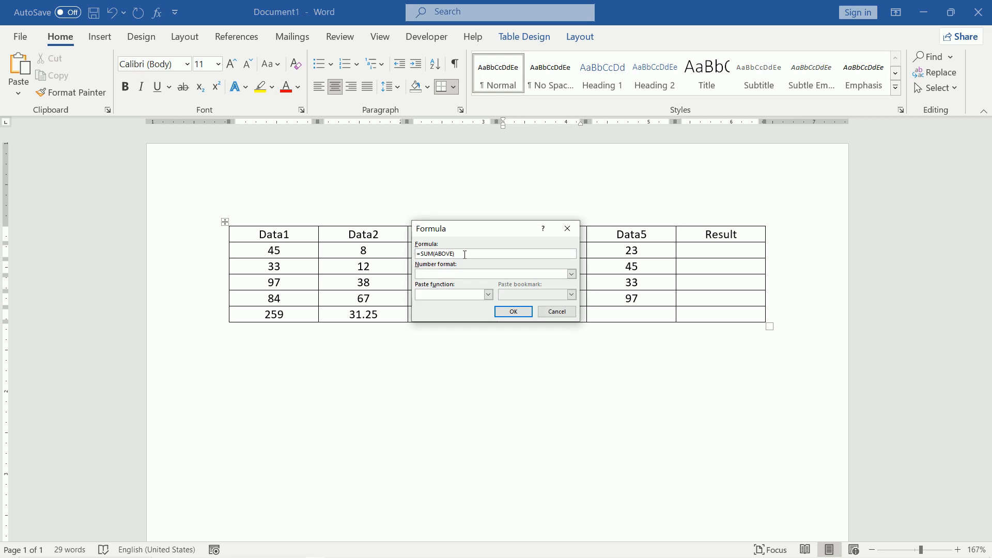
left_click_drag(465, 254, 414, 253)
key("BackSpace")
left_click(488, 294)
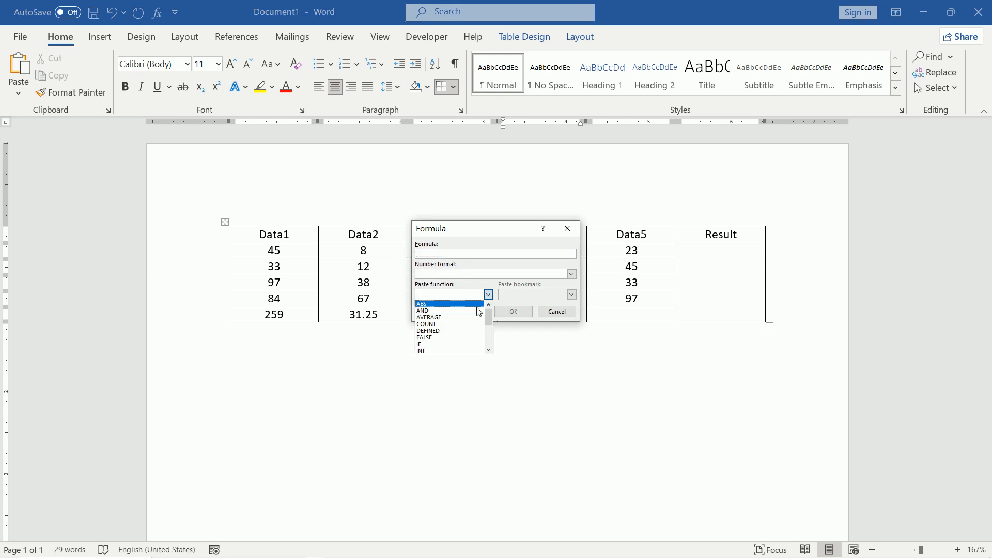
left_click(453, 324)
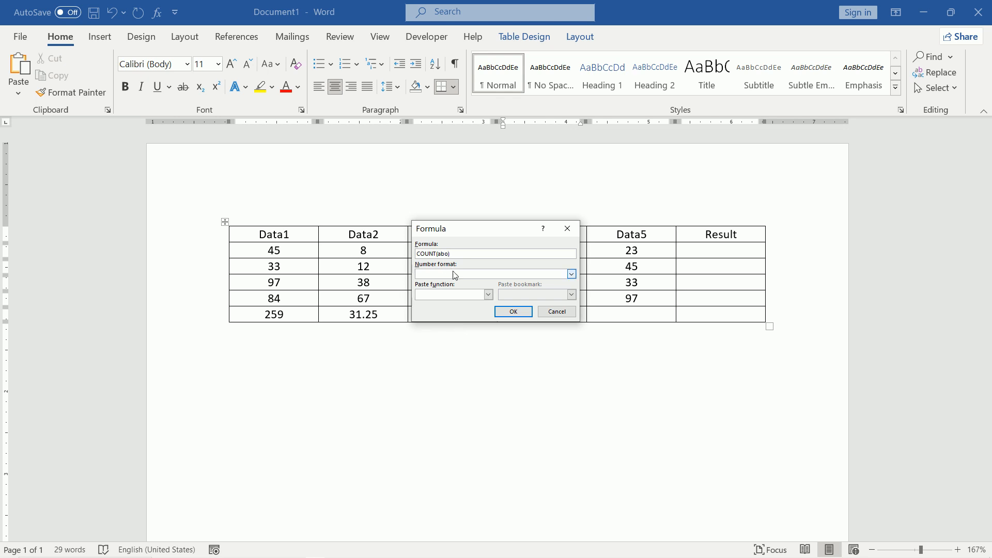
left_click(514, 312)
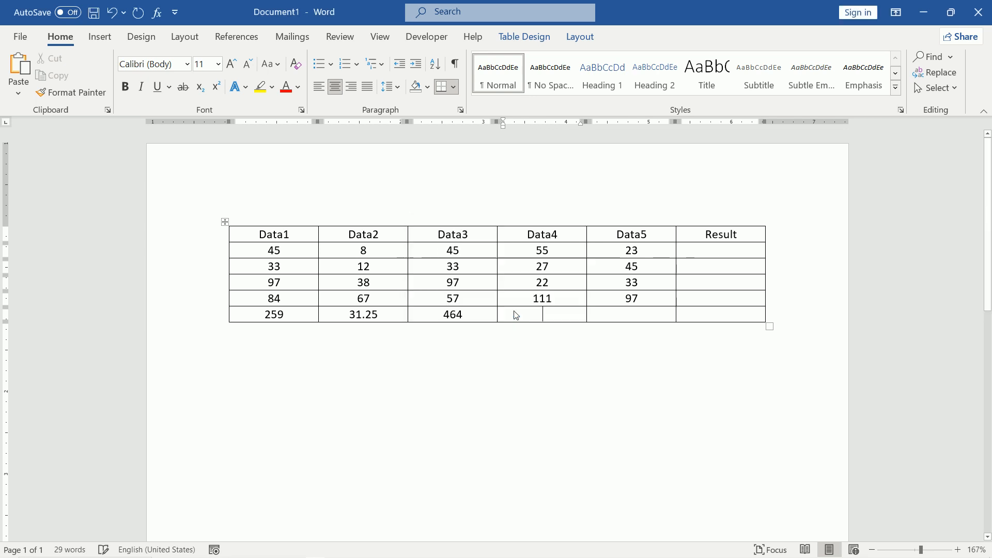
Step: Try the count formula again in the bottom Data4 cell, entering COUNT(above) in place of the default formula
left_click(557, 327)
left_click(551, 312)
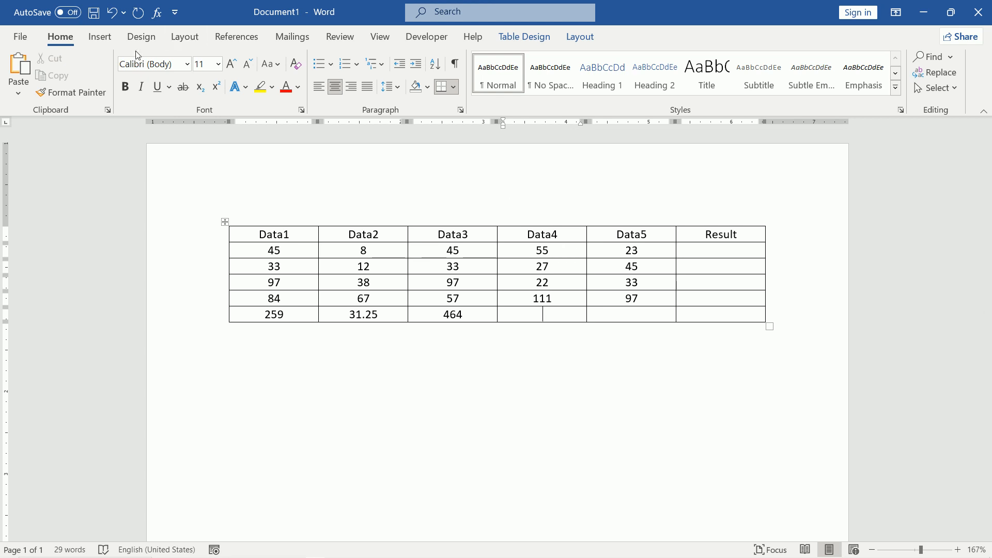
left_click(156, 14)
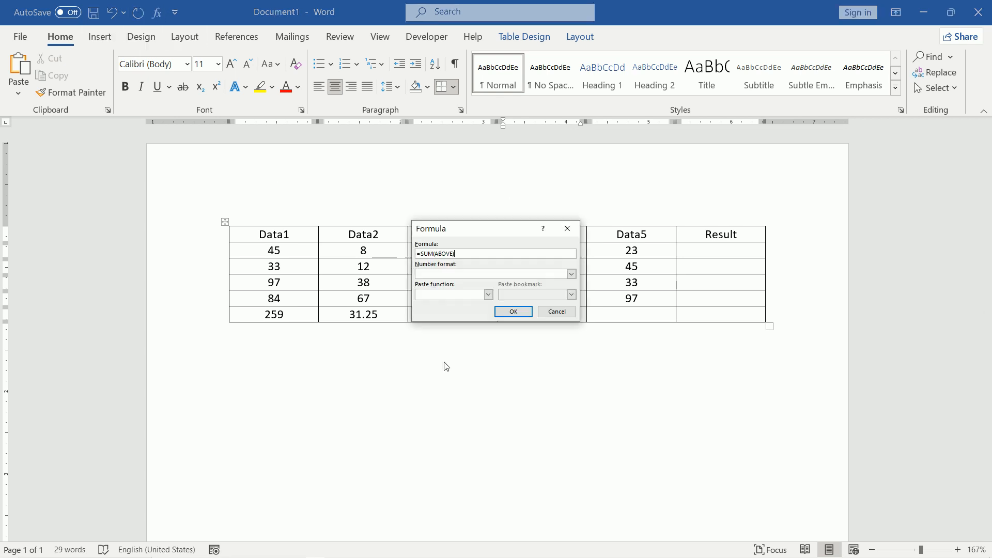
left_click_drag(455, 253, 416, 254)
key("BackSpace")
left_click(488, 294)
left_click(451, 323)
type("above)")
left_click(512, 311)
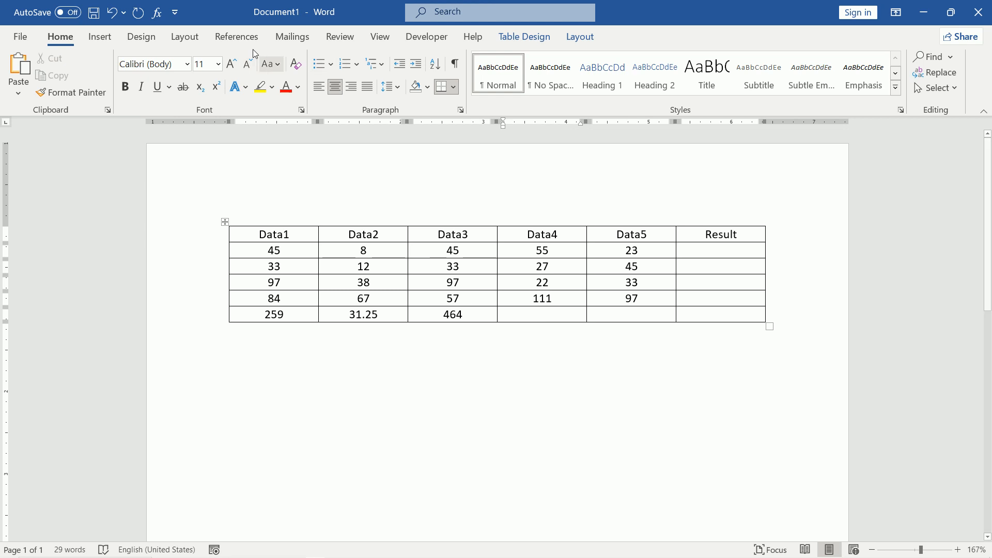
Step: Insert a formula in the bottom Data4 cell that counts the values above, replacing SUM with COUNT in =SUM(ABOVE)
left_click(156, 12)
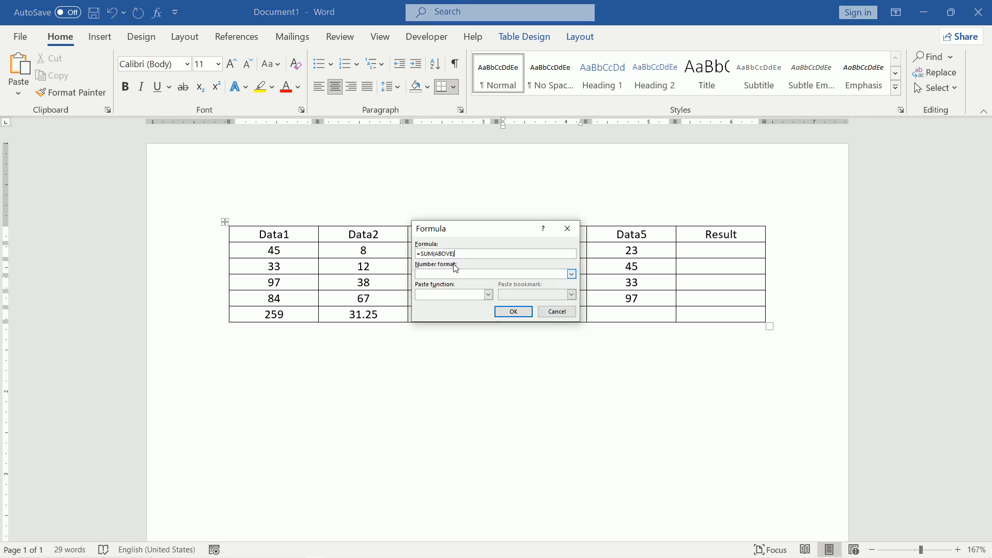
left_click_drag(434, 254, 430, 255)
type("COUNT")
left_click(519, 313)
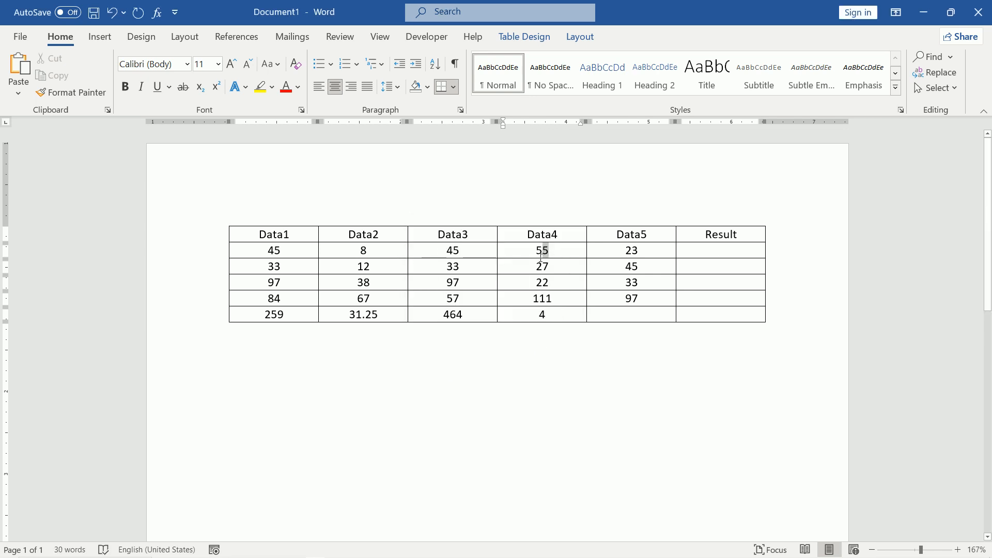
left_click_drag(539, 250, 556, 306)
left_click(560, 312)
Step: Insert the =SUM(LEFT) formula in the Result cell of the first data row
left_click(717, 252)
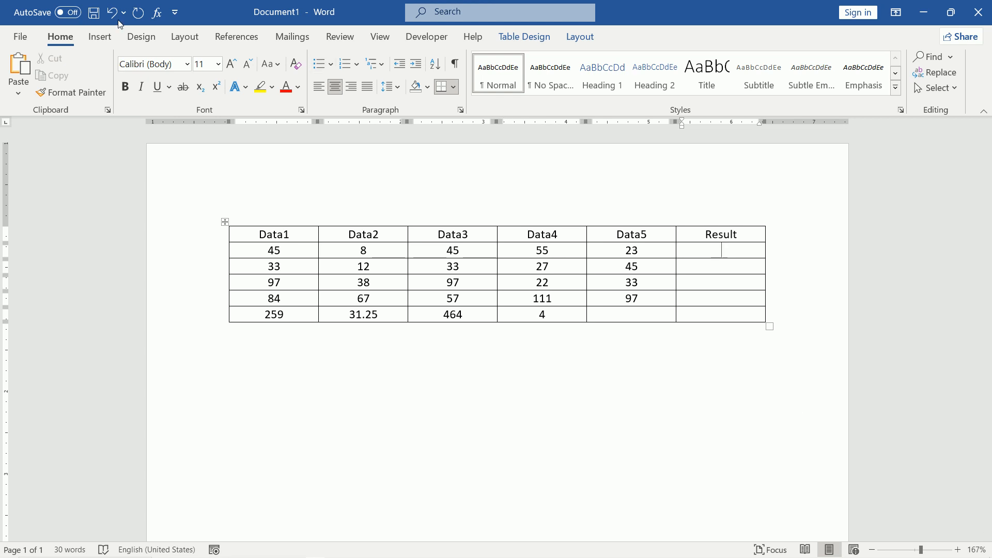
left_click(157, 12)
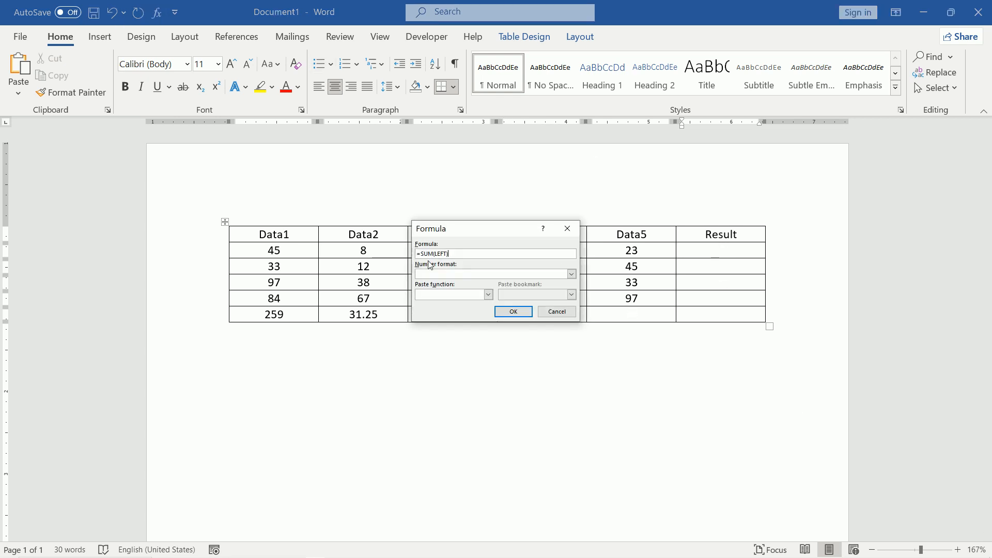
left_click(514, 312)
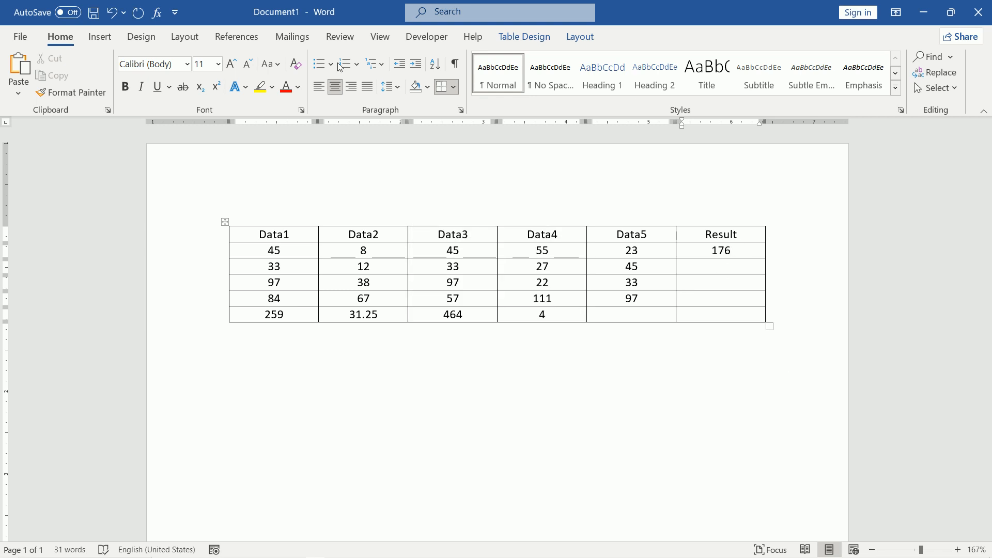
left_click(157, 12)
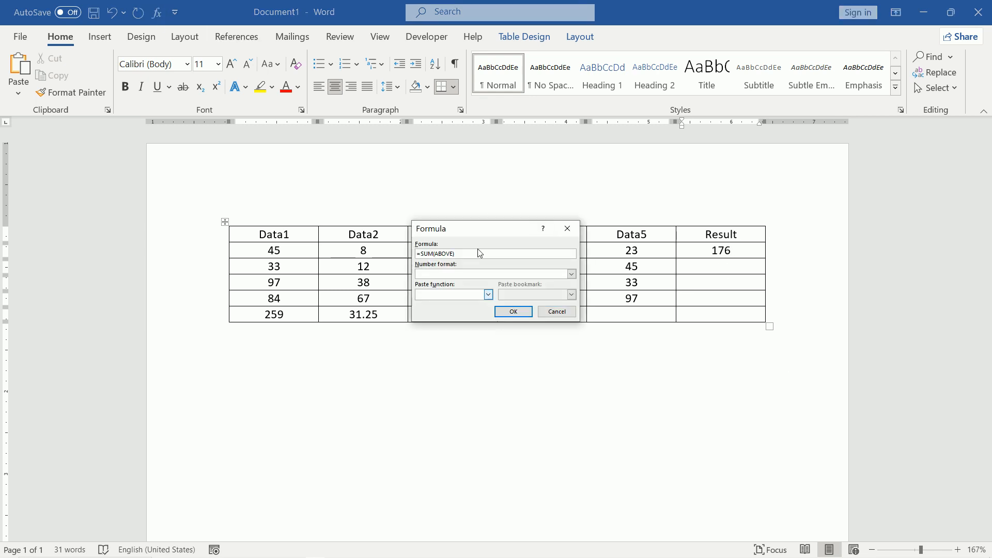
double_click(431, 253)
left_click(549, 313)
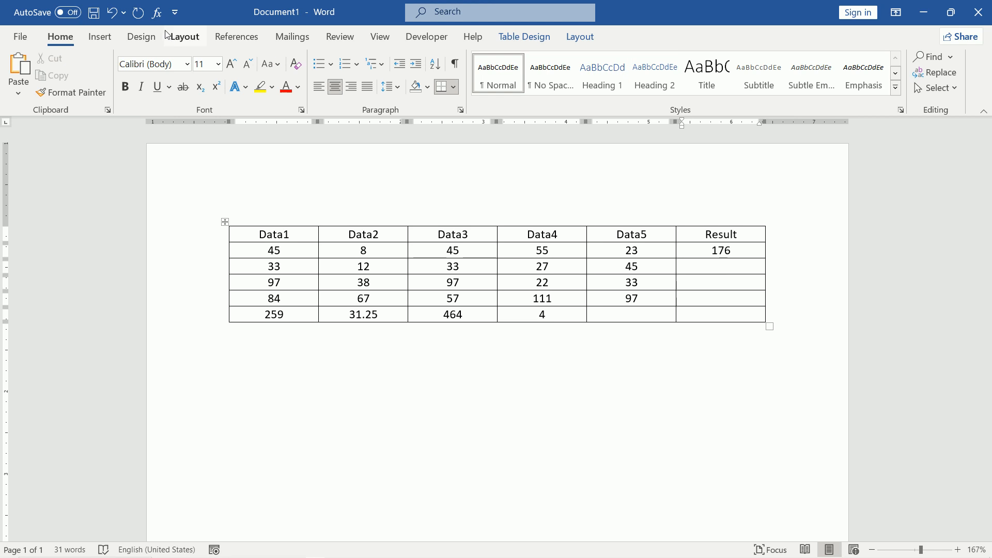
Step: Insert a formula in the second data row's Result cell using AVERAGE with the argument LEFT in place of =SUM(ABOVE)
left_click(157, 12)
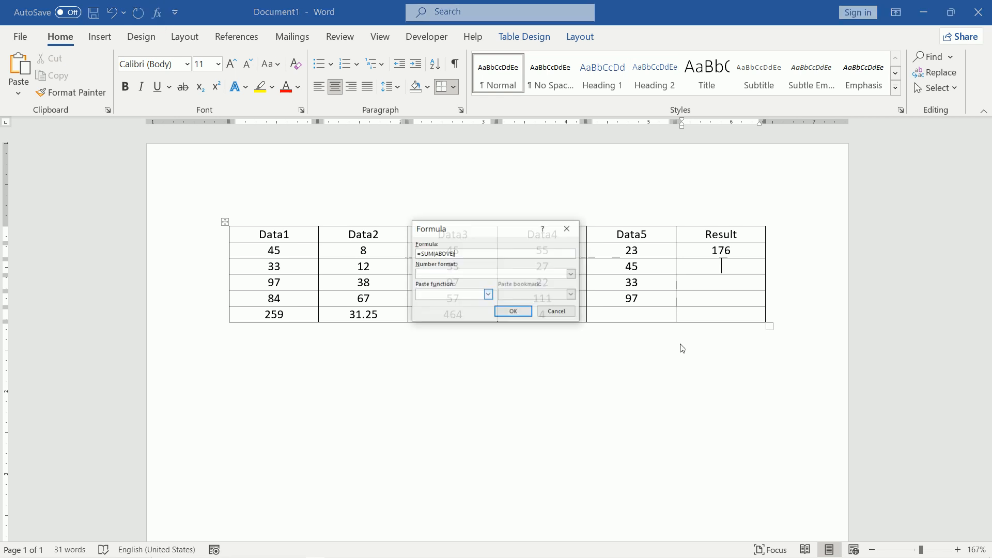
double_click(445, 253)
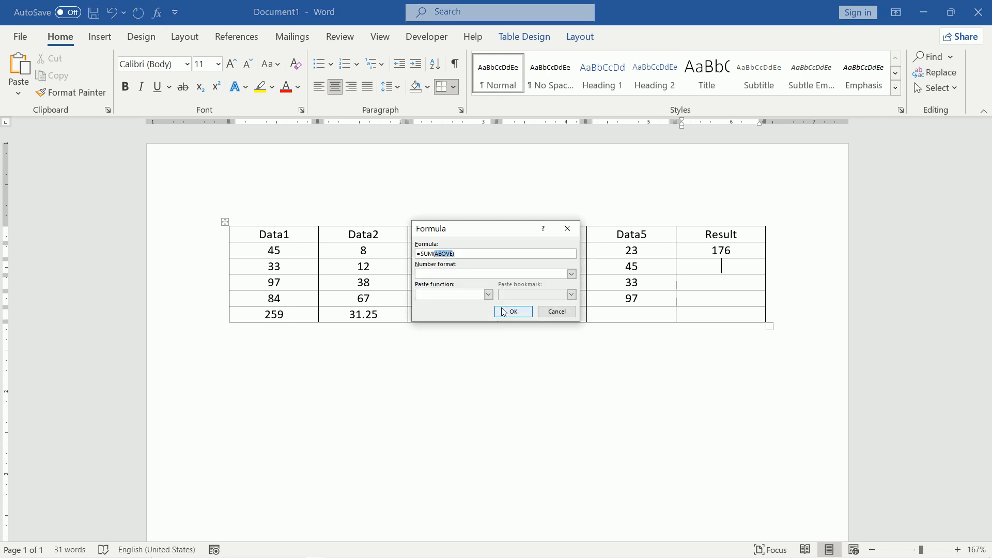
type("LEFT")
double_click(428, 254)
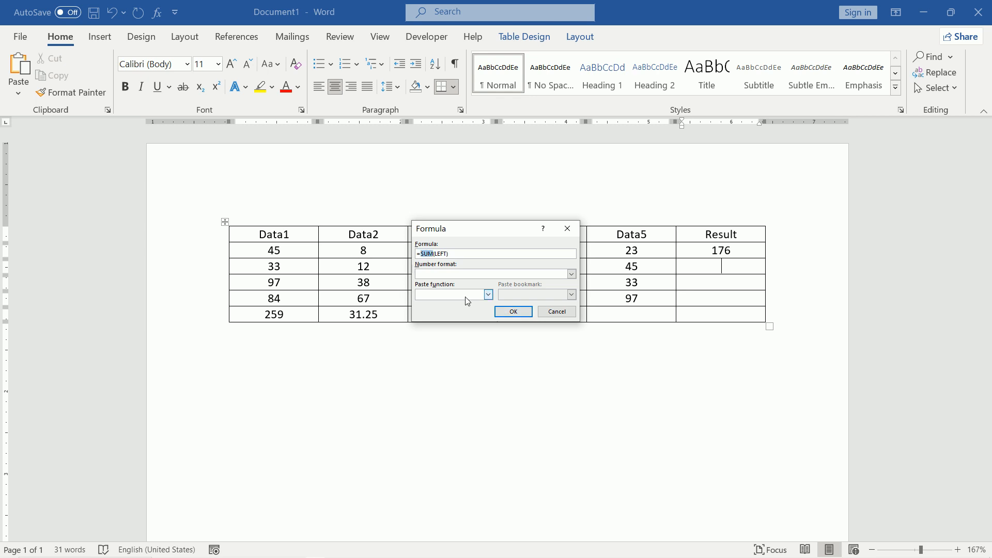
type("AVERAGE")
left_click(515, 312)
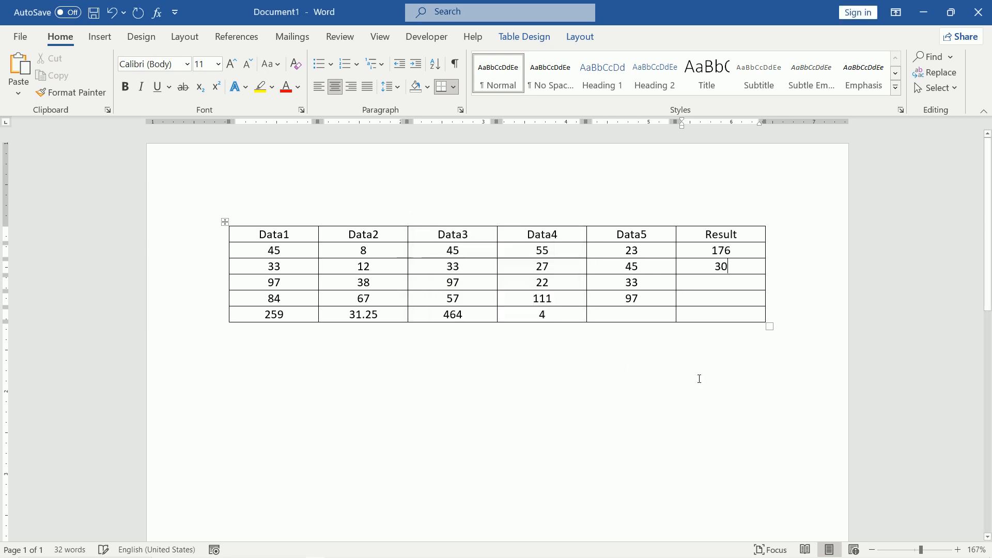
Step: Insert a formula in the third data row's Result cell that multiplies the values to its left, using the built-in PRODUCT function
left_click(723, 285)
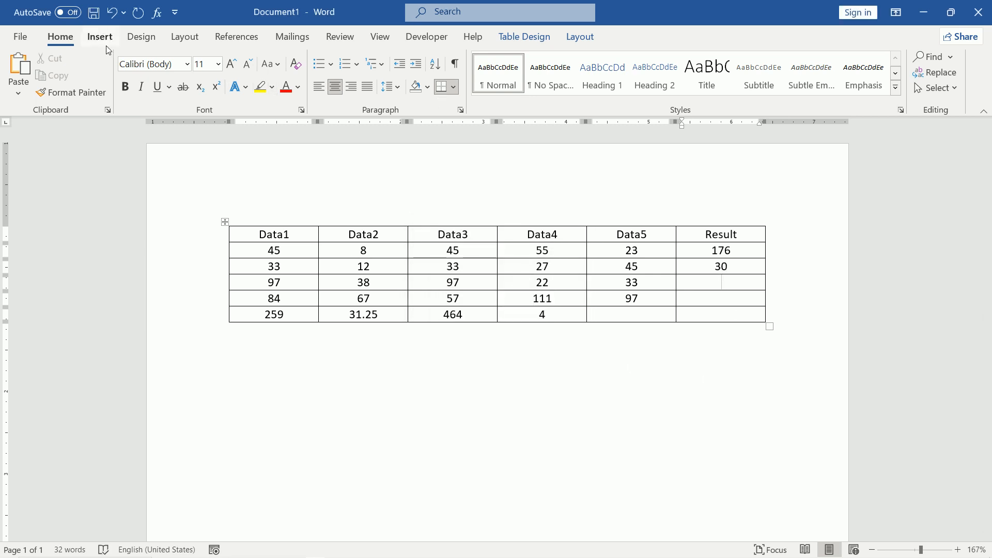
left_click(156, 13)
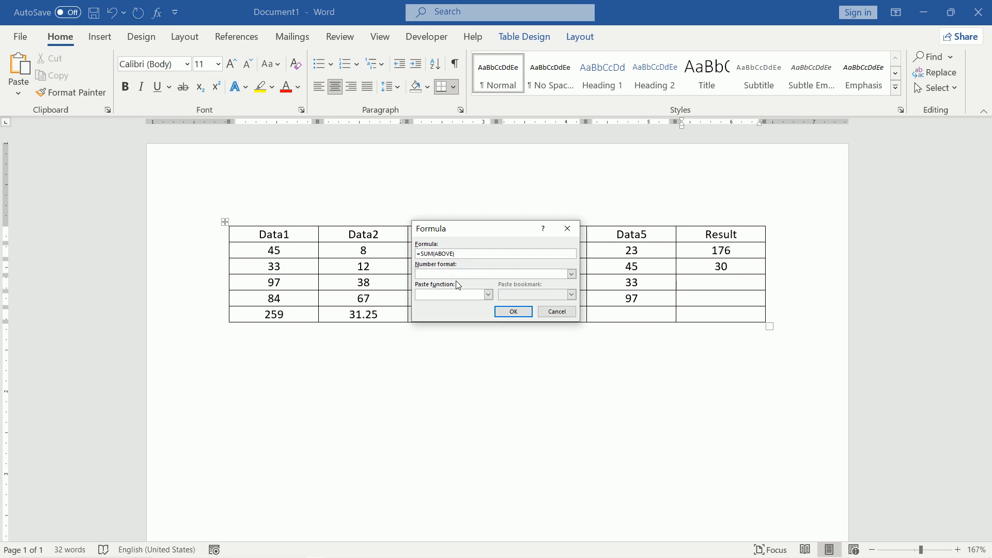
left_click_drag(456, 254, 420, 254)
key("BackSpace")
left_click(488, 294)
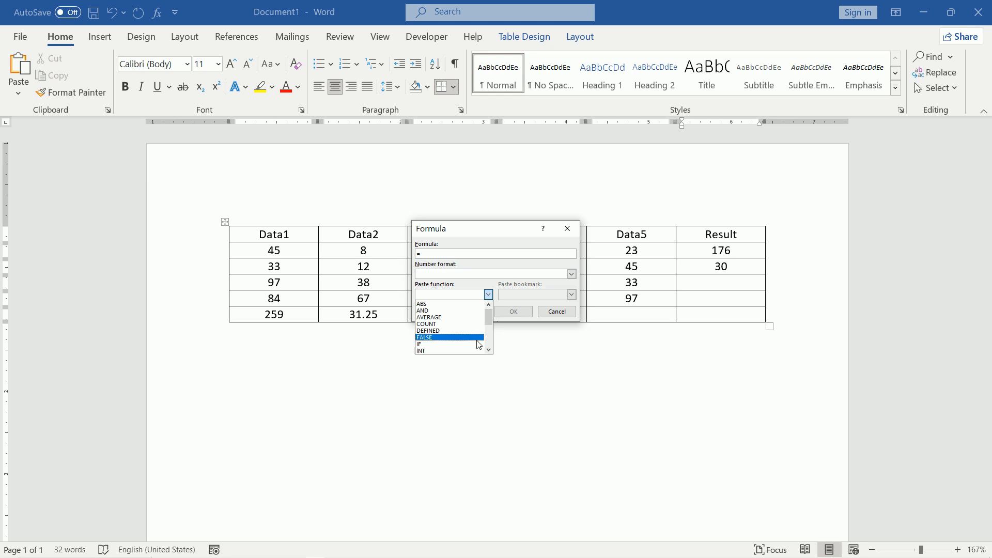
left_click_drag(491, 318, 494, 341)
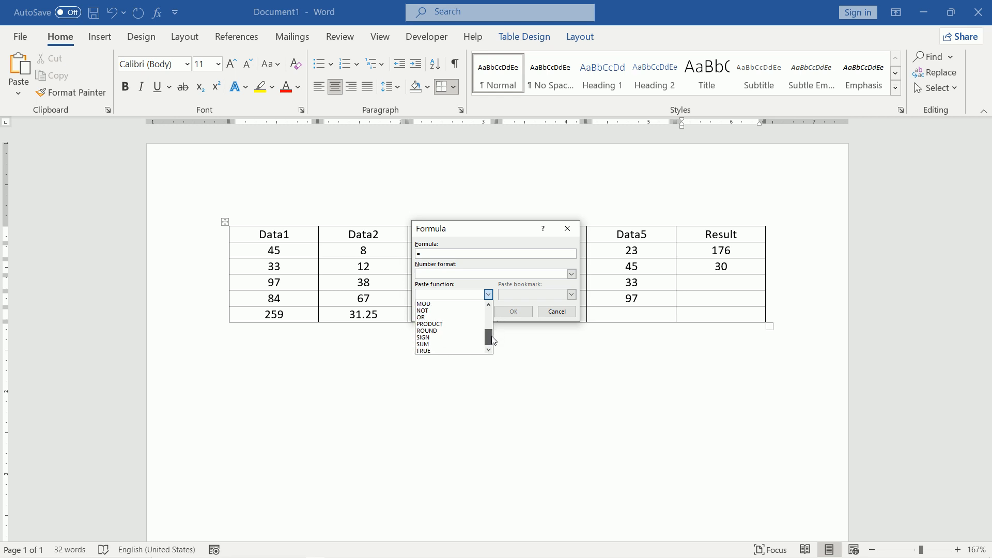
left_click(443, 324)
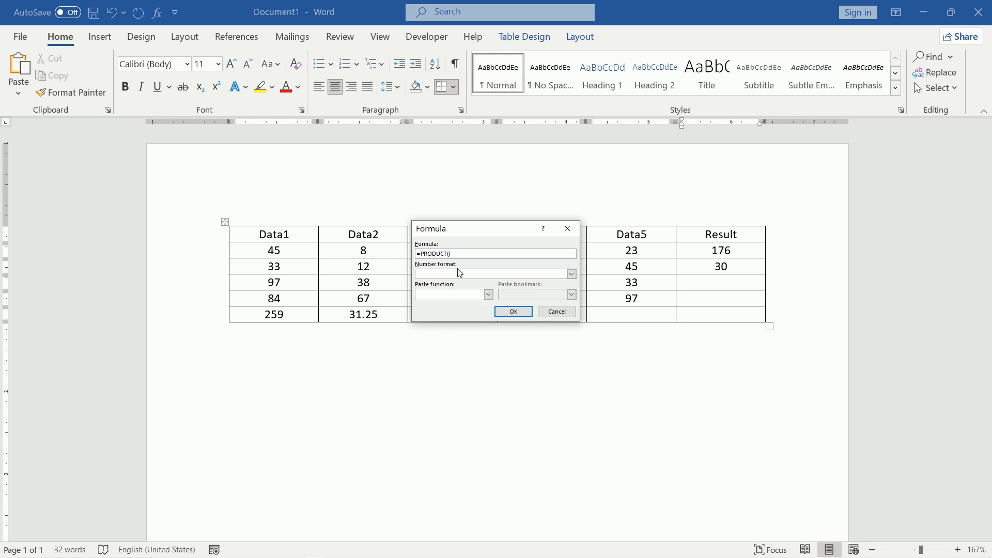
left_click(513, 312)
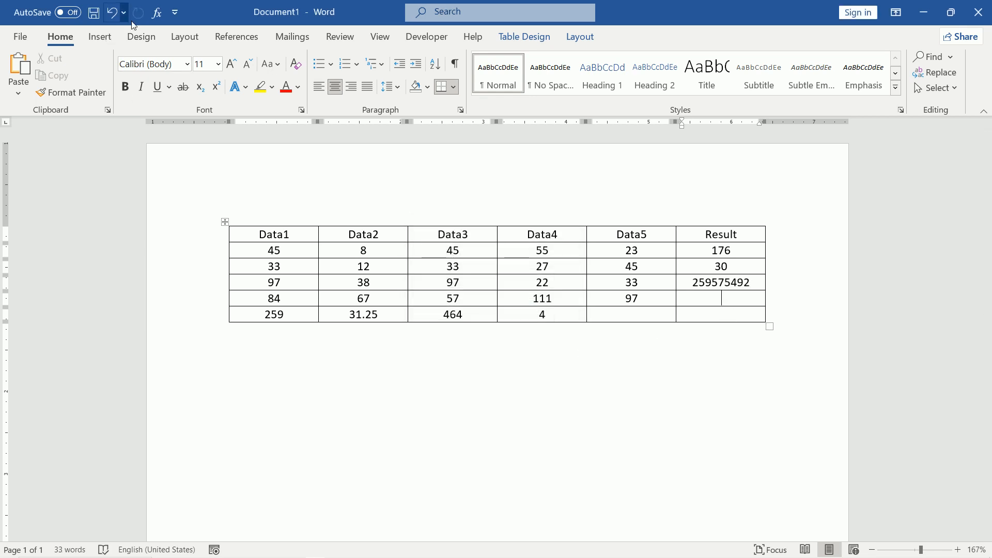
Step: Insert a formula in the fourth data row's Result cell using the built-in MAX function with the argument LEFT
left_click(157, 12)
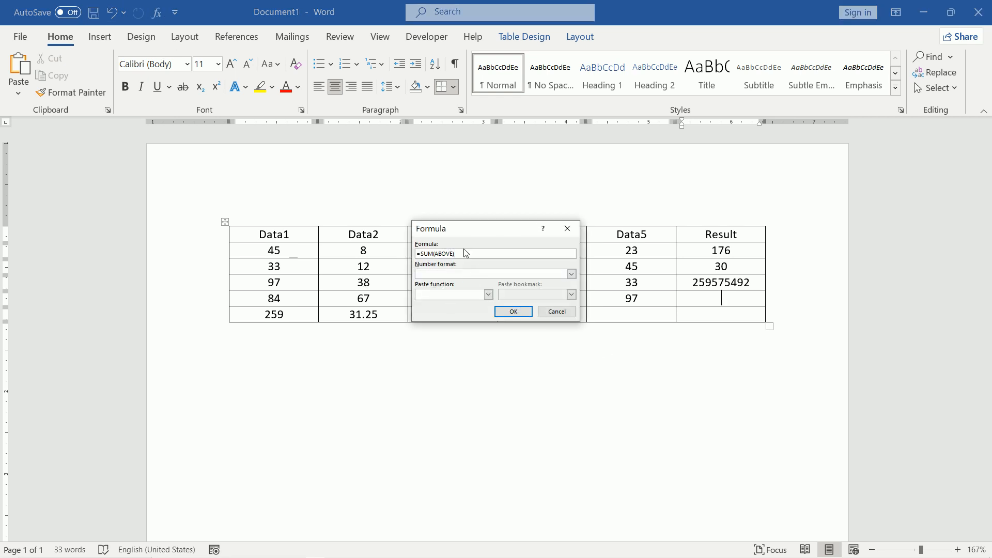
left_click_drag(455, 254, 423, 254)
key("BackSpace")
left_click(489, 295)
scroll(461, 350, "down", 2)
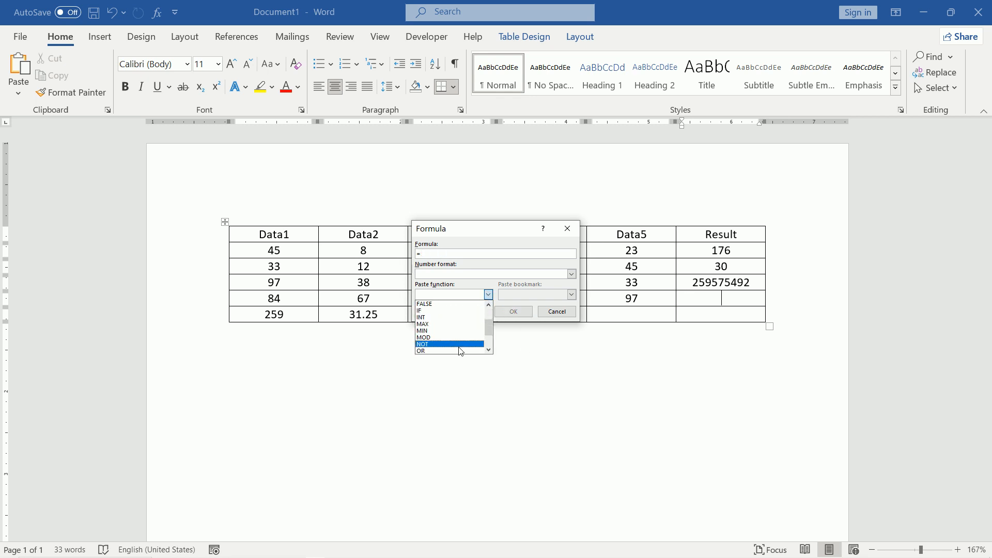
scroll(460, 353, "down", 2)
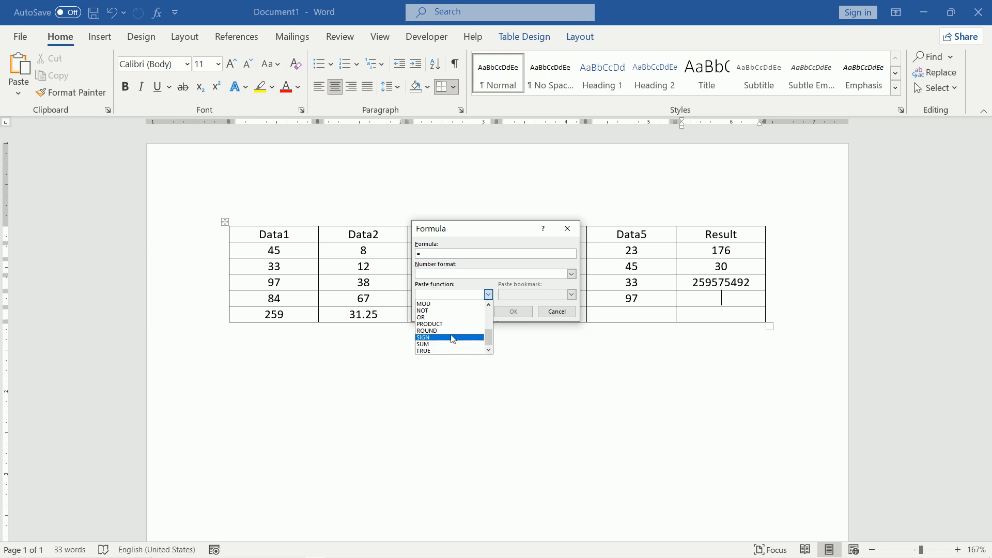
scroll(460, 333, "up", 1)
scroll(454, 332, "up", 2)
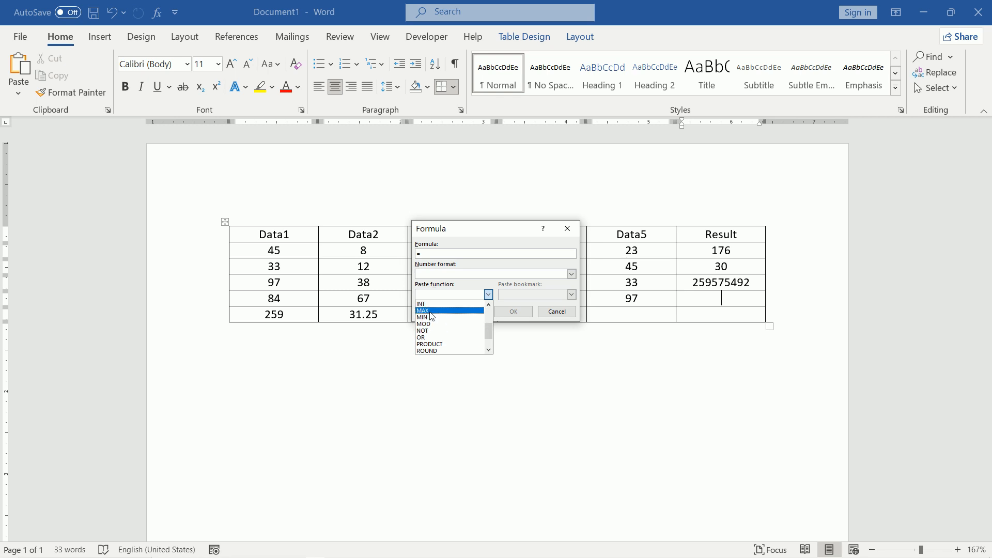
left_click(430, 311)
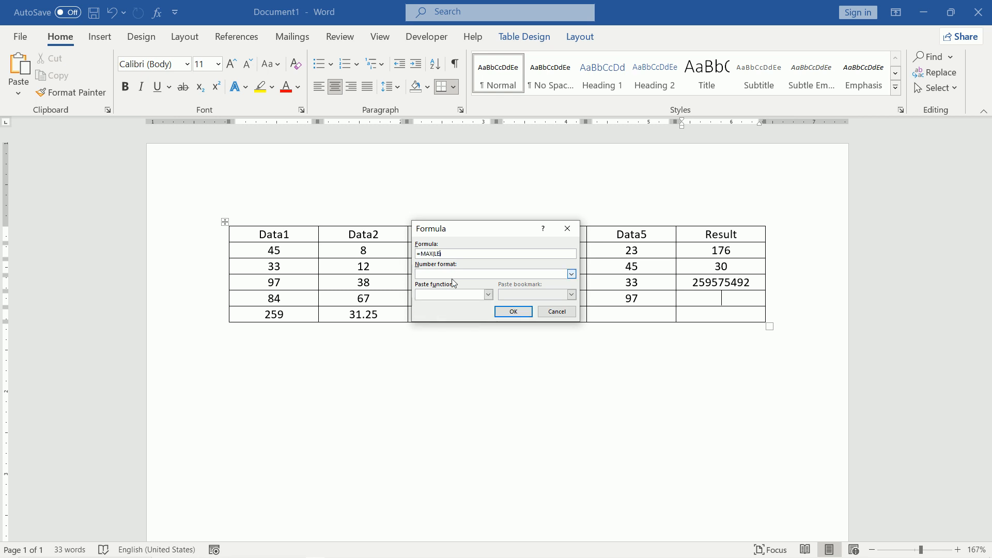
type("LEFT")
left_click(512, 312)
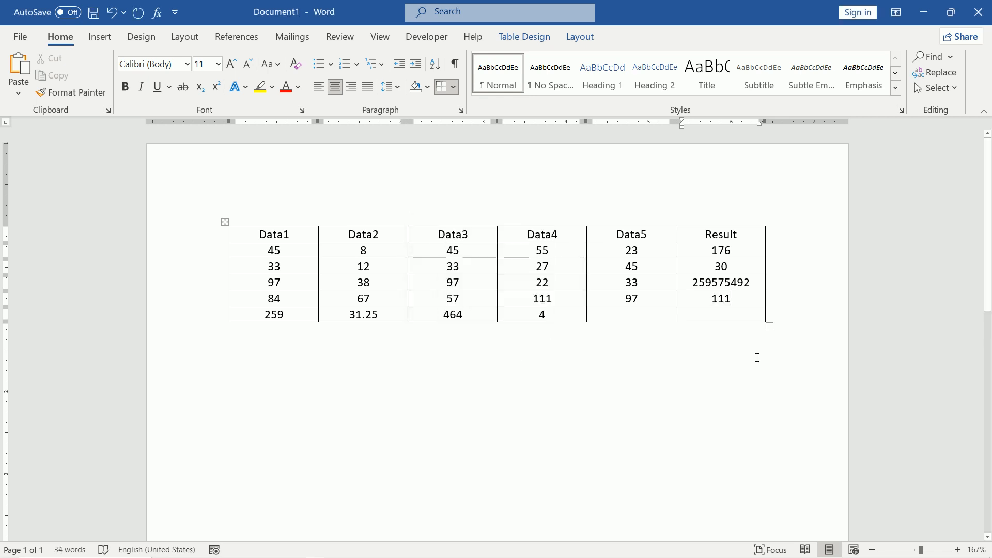